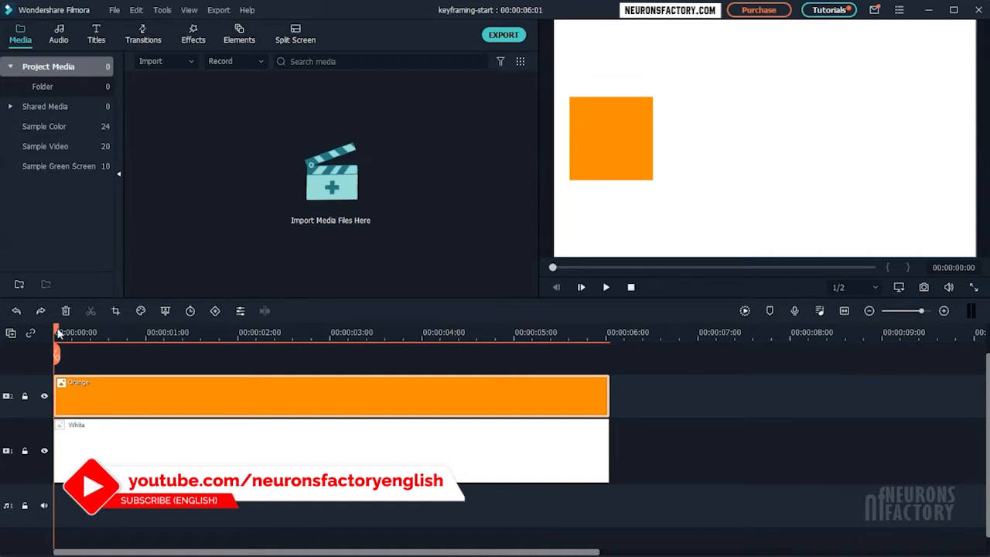
Place the playhead at 00:00:00:15 and open the animation settings of the Orange clip.
drag(56, 332, 108, 345)
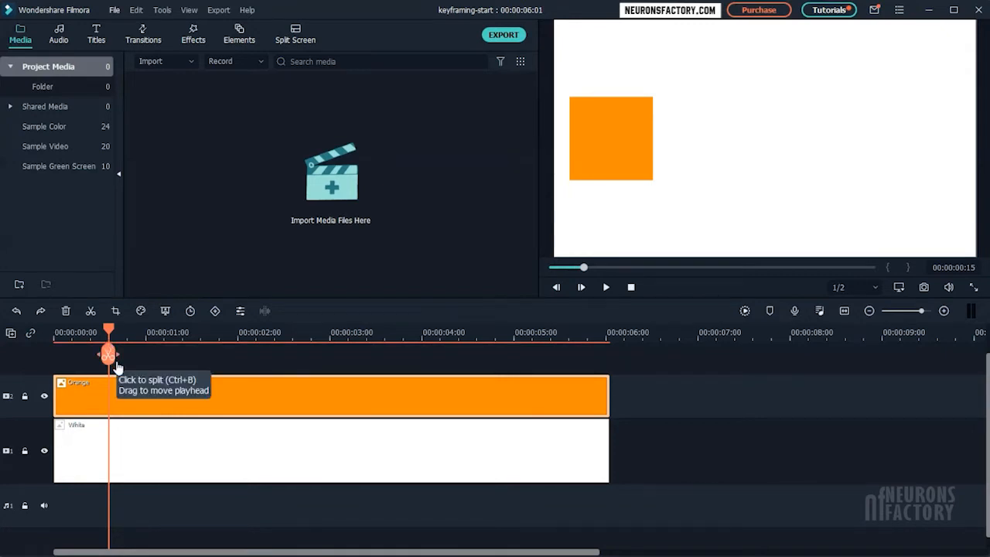
double_click(143, 398)
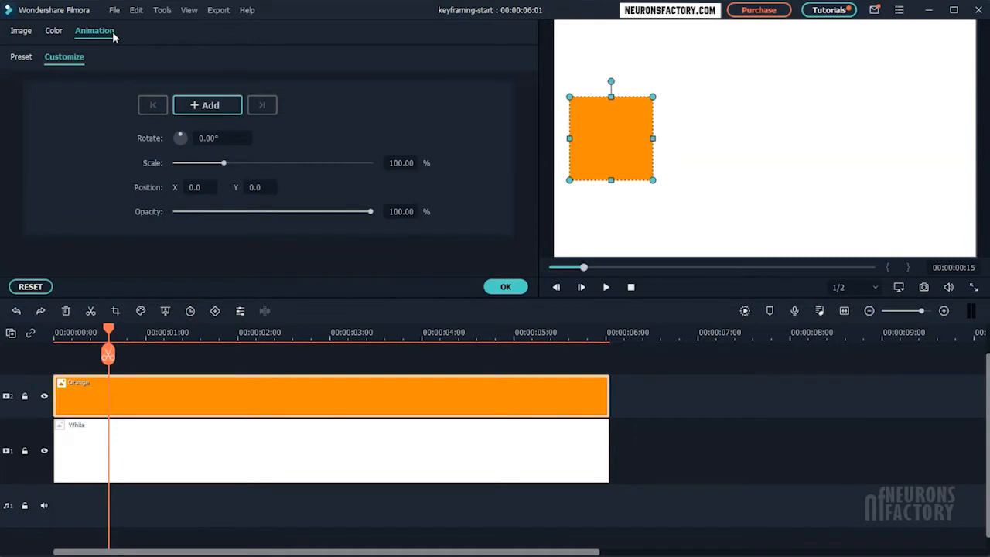
Look through the Preset Animation and Preset Motions (Legacy) collections, and return to the custom animation settings.
click(14, 64)
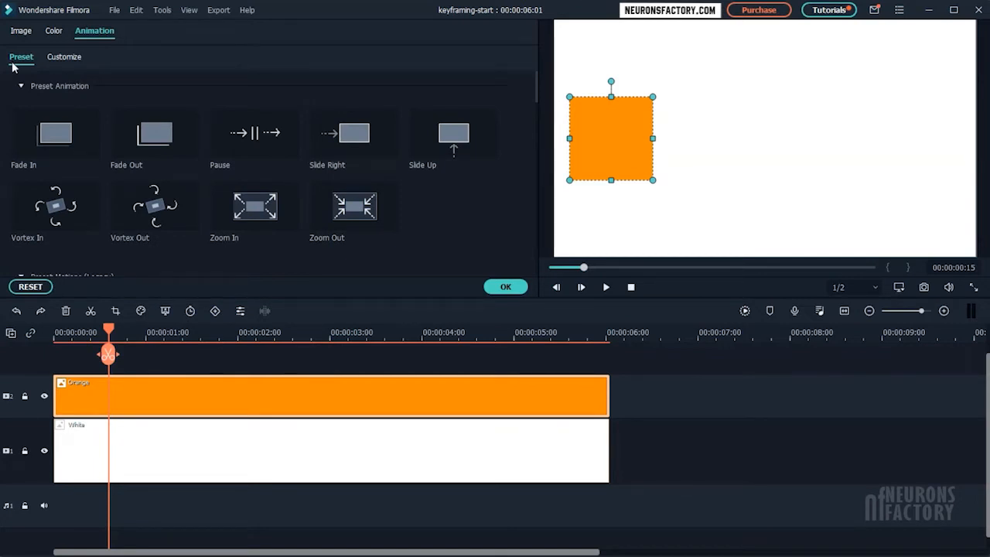
scroll(25, 135, down, 3)
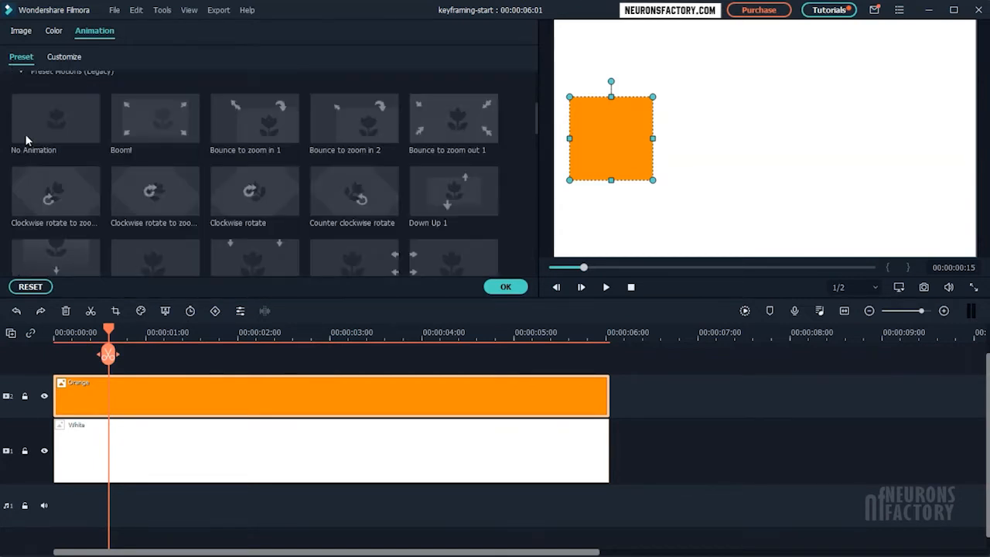
scroll(26, 135, up, 3)
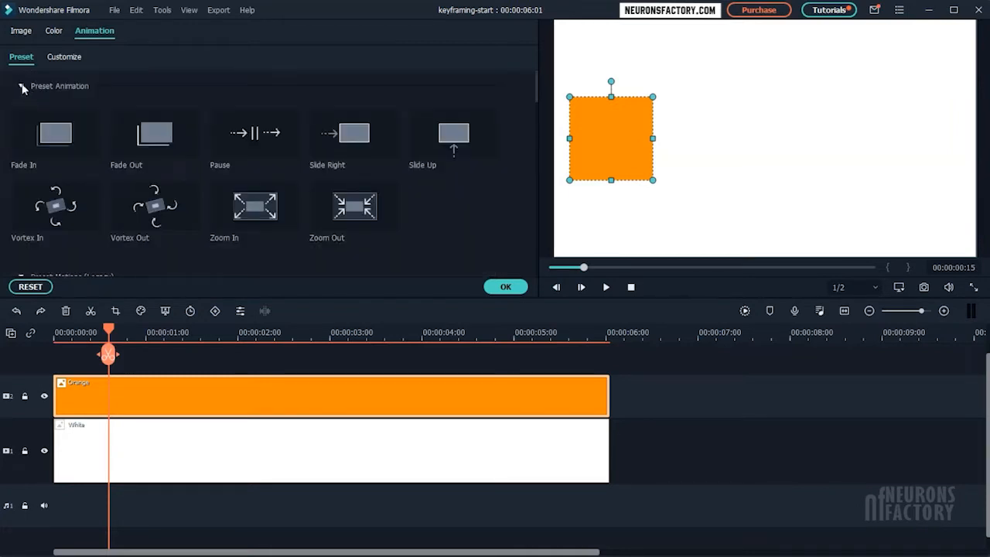
click(21, 85)
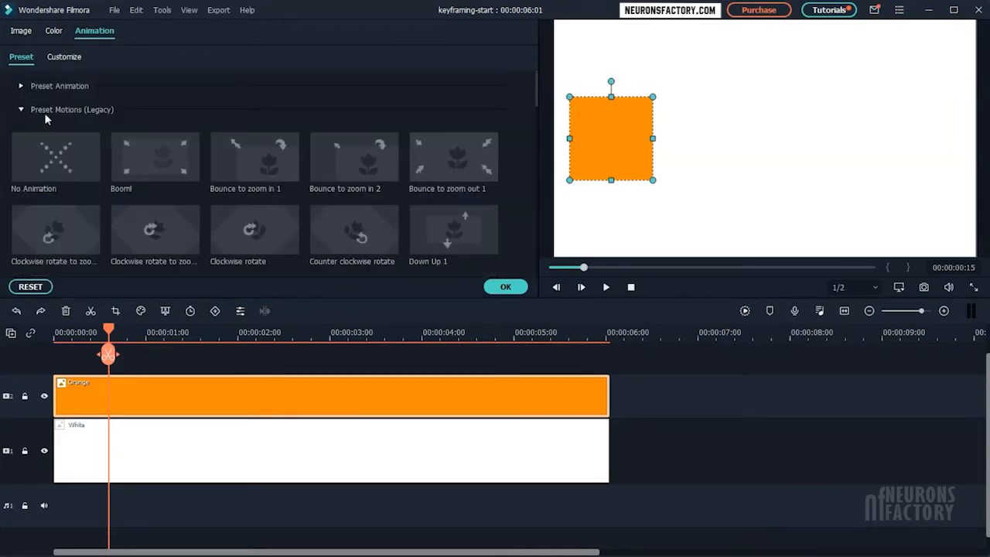
click(21, 109)
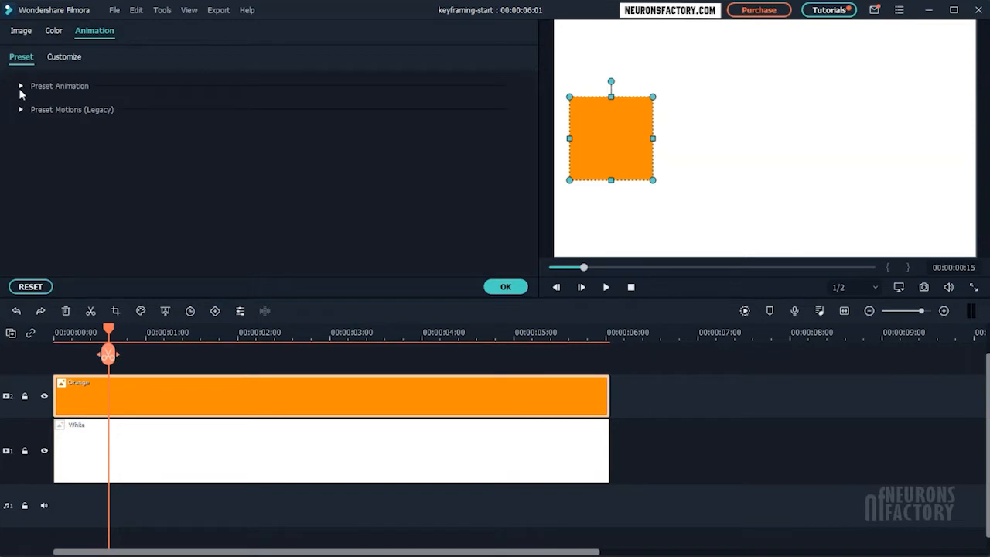
click(21, 86)
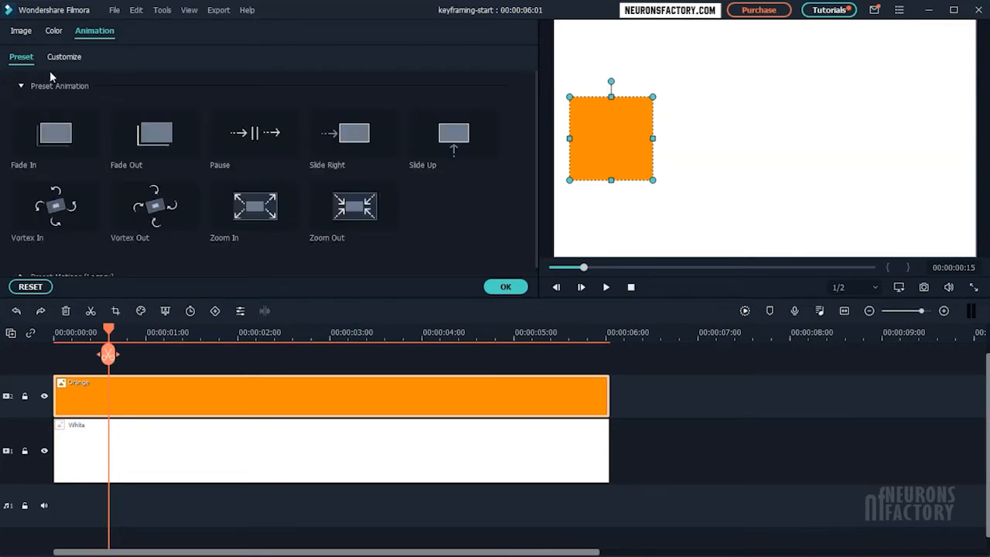
click(75, 60)
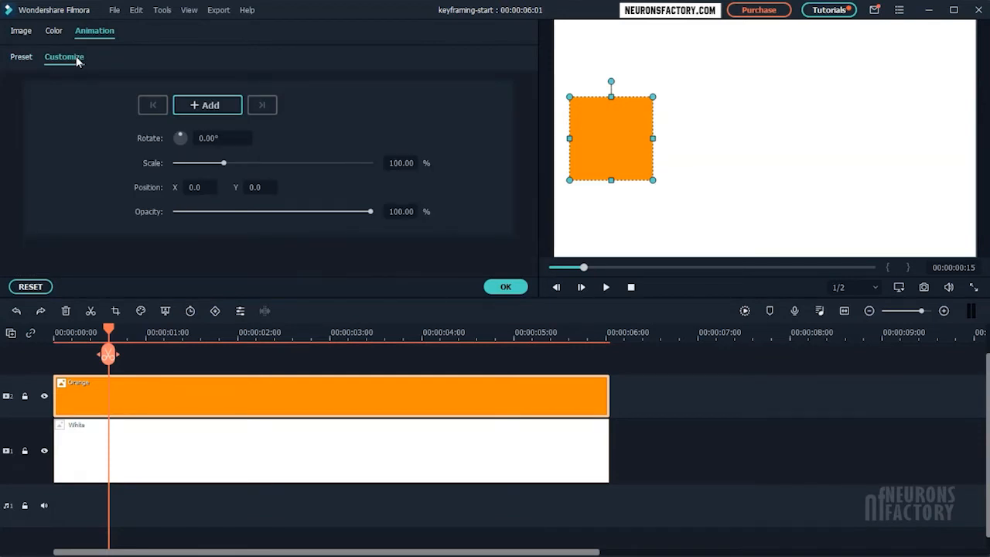
Add a keyframe at 00:00:00:15 and another at 00:00:01:10 with the orange square moved horizontally to the frame's centre, X about 248.
click(222, 112)
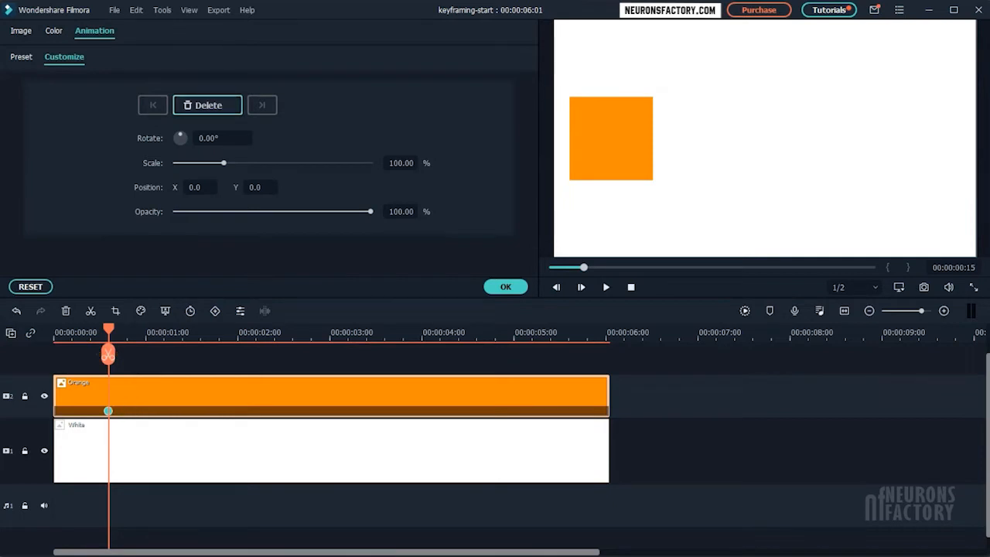
drag(109, 331, 184, 330)
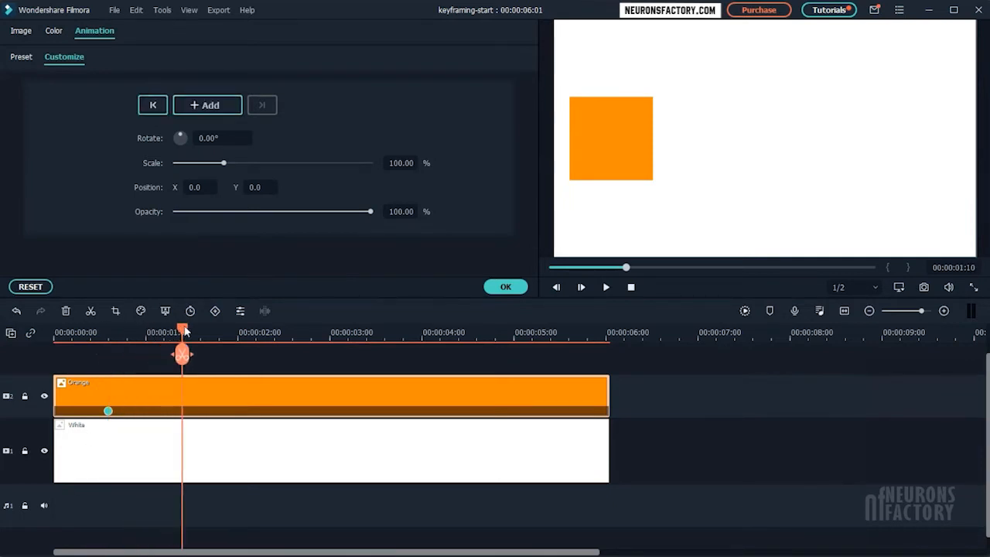
drag(645, 109, 794, 127)
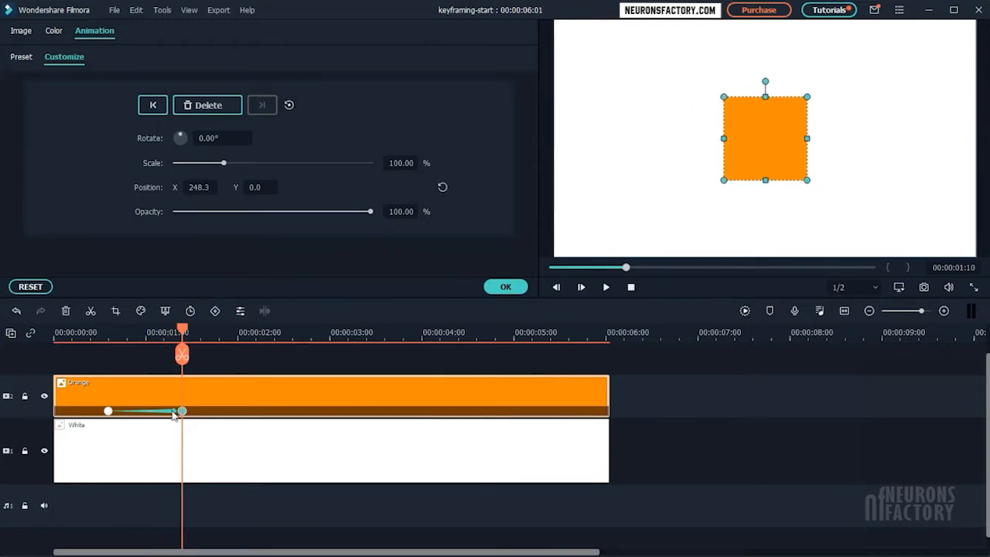
Play the orange square's movement from just before its first keyframe.
drag(182, 333, 103, 335)
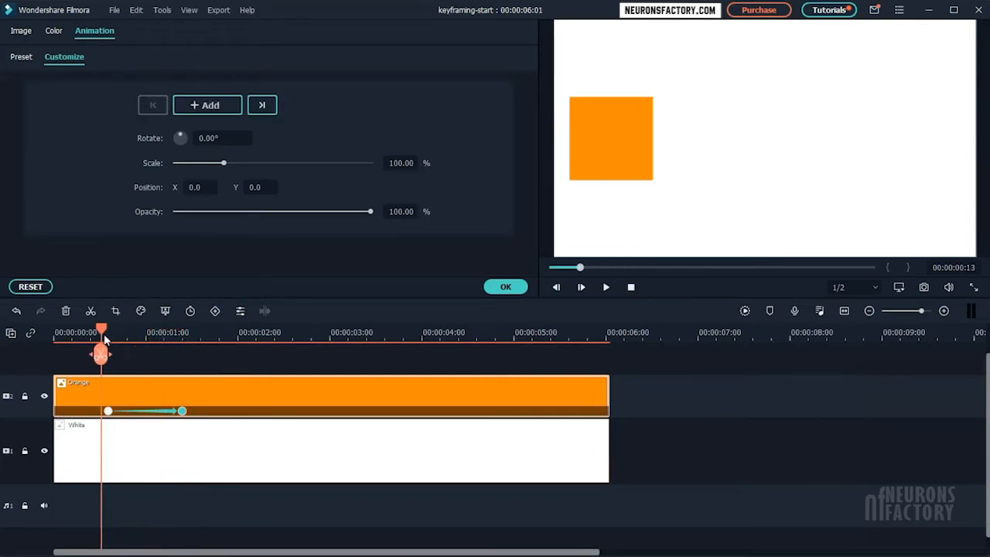
key(space)
key(space)
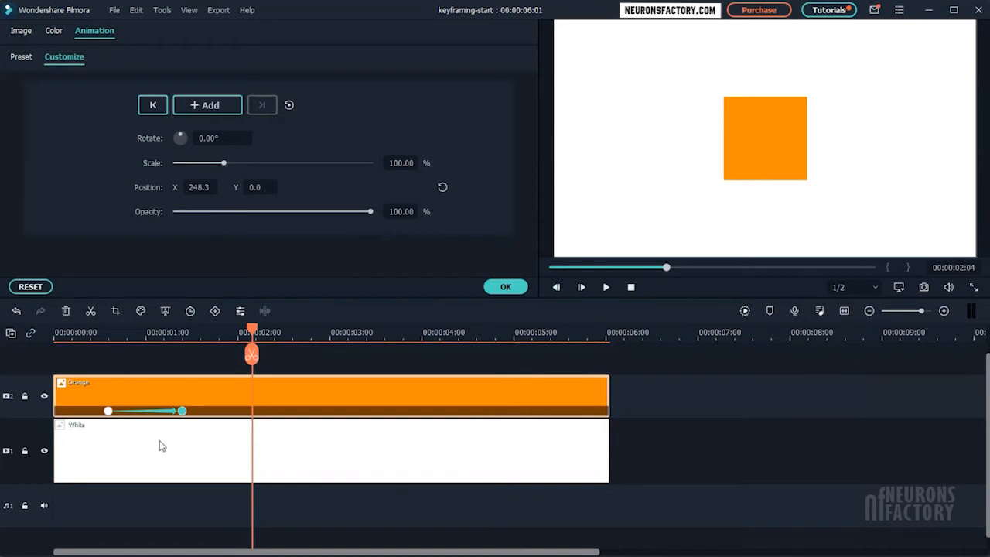
Shift the first keyframe to 00:00:00:14 and check the square's position at both keyframes.
click(106, 411)
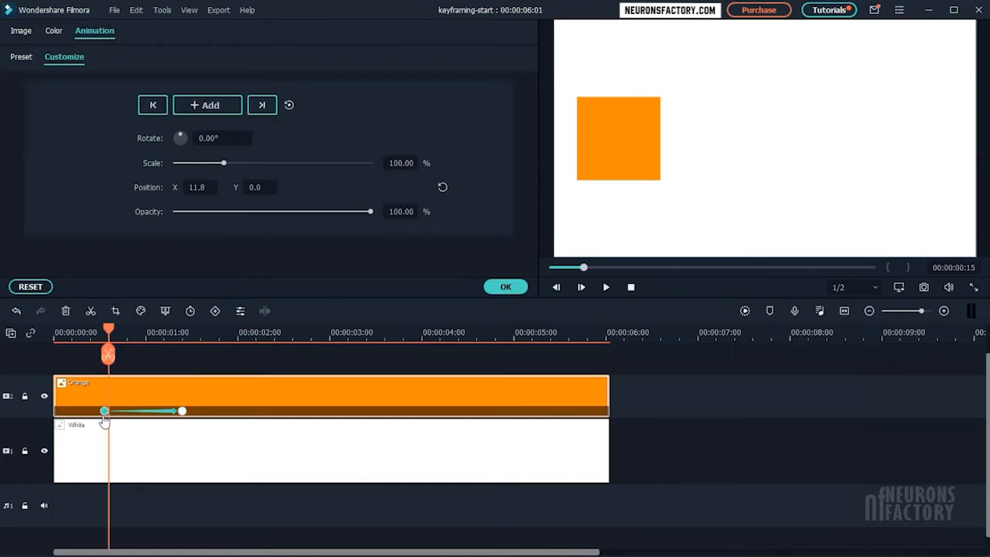
click(104, 412)
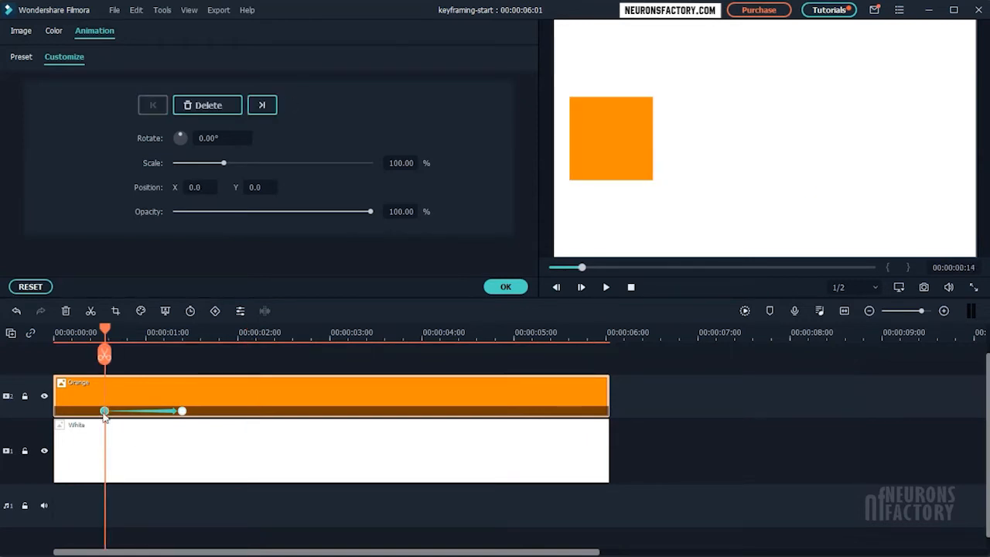
click(182, 411)
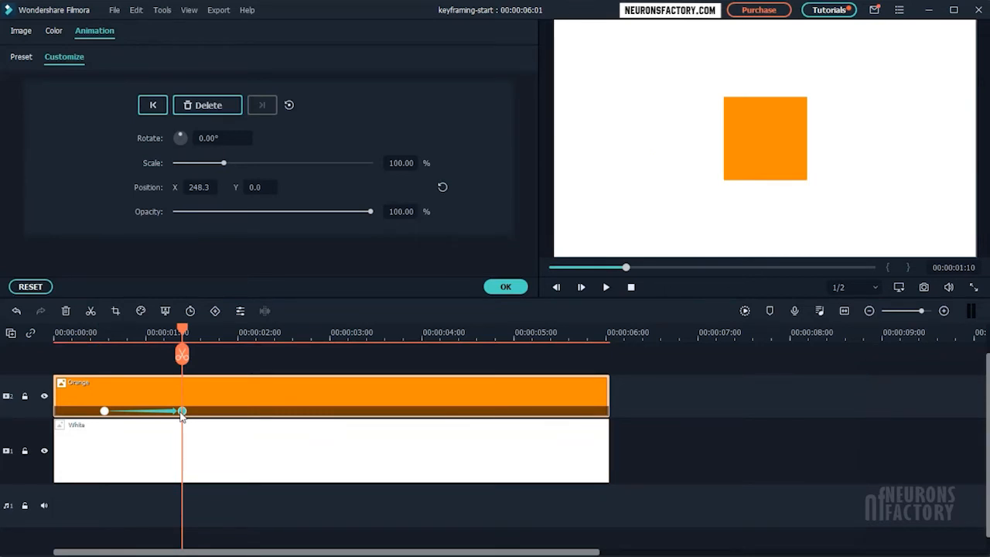
Shorten the movement by bringing the second keyframe back to 00:00:00:22, and play the faster animation.
drag(183, 330, 230, 339)
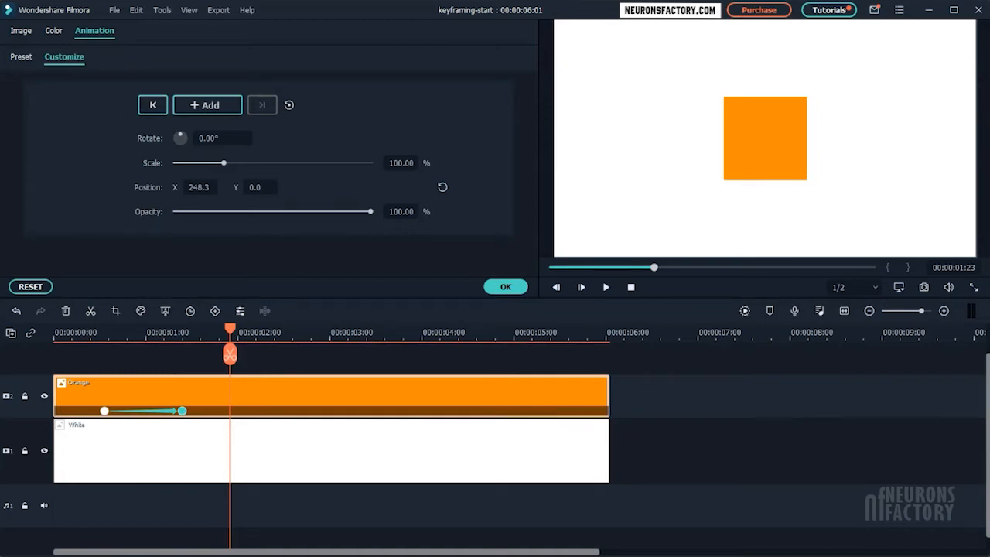
drag(183, 410, 139, 411)
drag(183, 340, 207, 342)
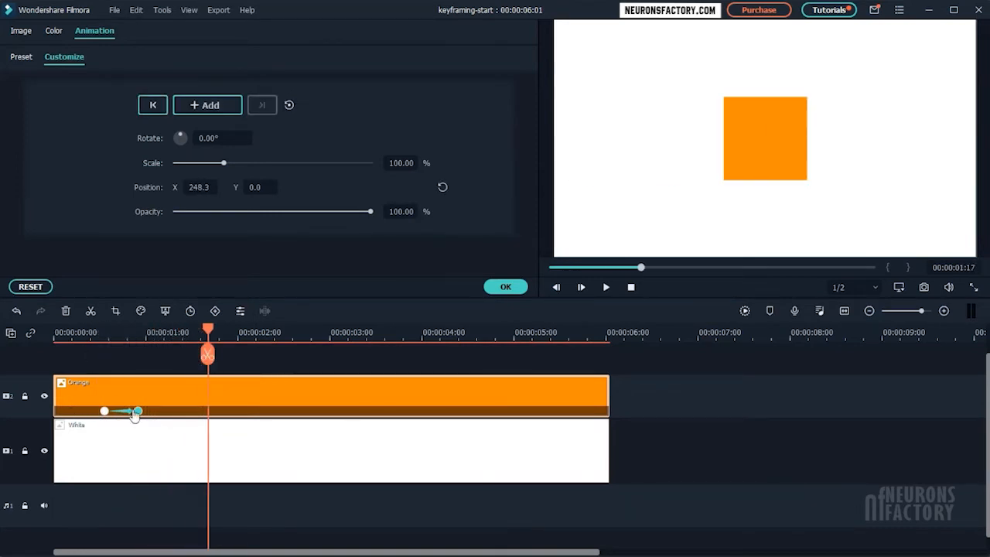
drag(136, 411, 134, 411)
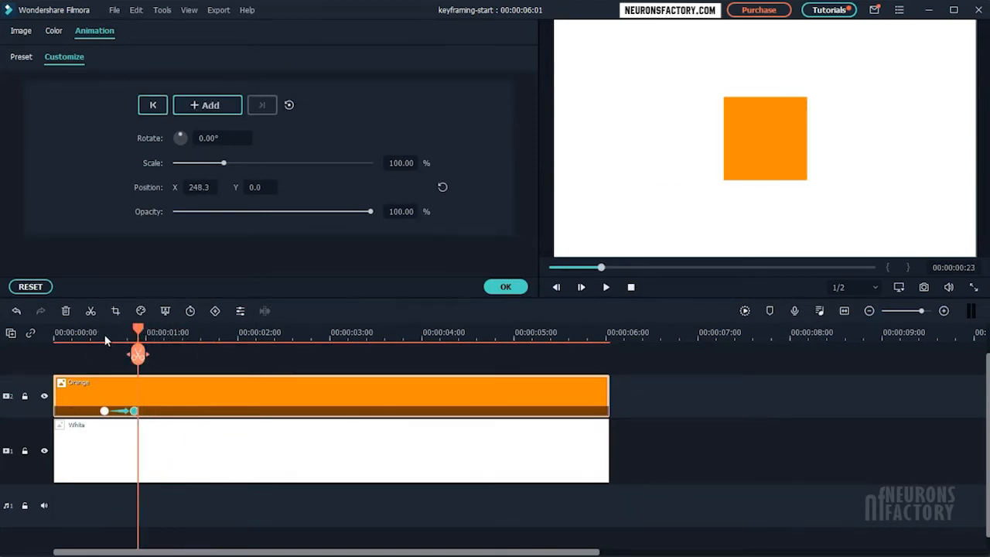
drag(137, 343, 102, 344)
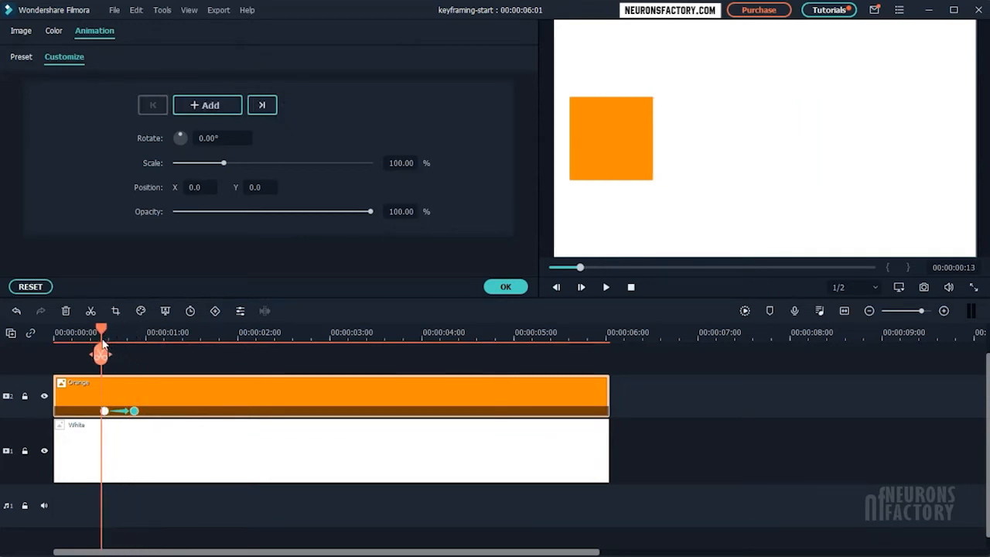
key(space)
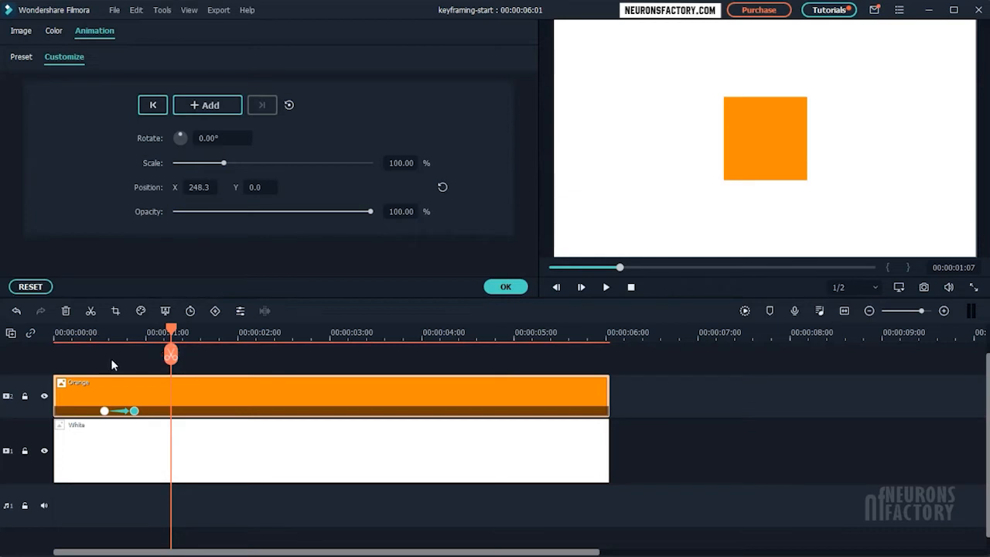
At the second keyframe, move the orange square horizontally to the frame's far right, X about 499, and play the animation.
click(135, 411)
click(766, 159)
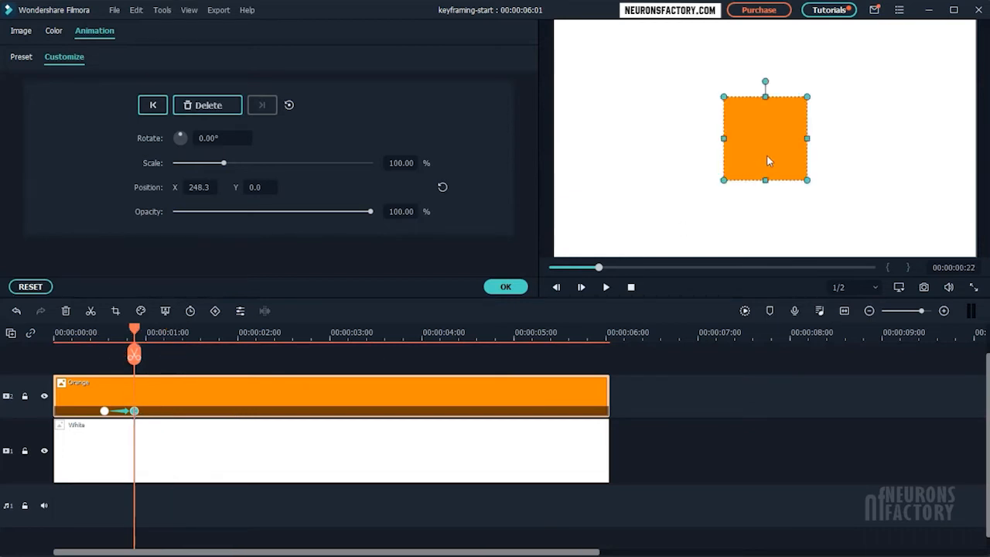
drag(766, 159, 919, 154)
drag(123, 335, 99, 340)
key(space)
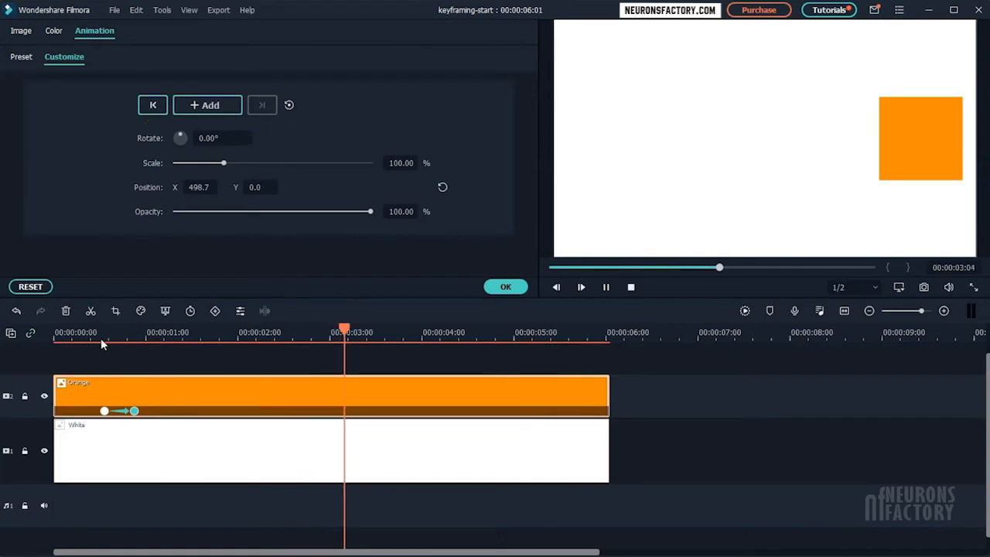
Create a third keyframe at 00:00:01:06 by moving the square back to the frame's centre, X about 247, and play the animation.
click(135, 411)
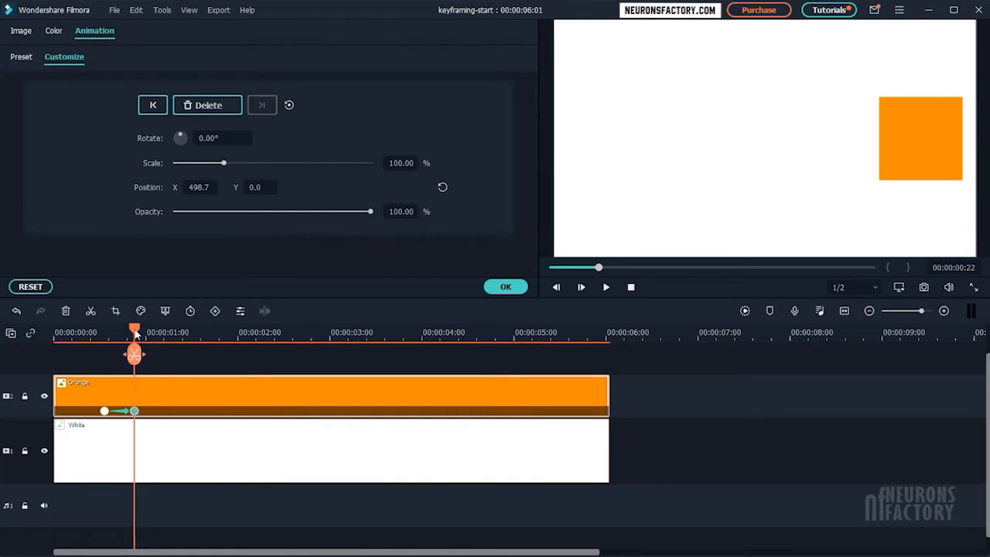
drag(135, 339, 168, 339)
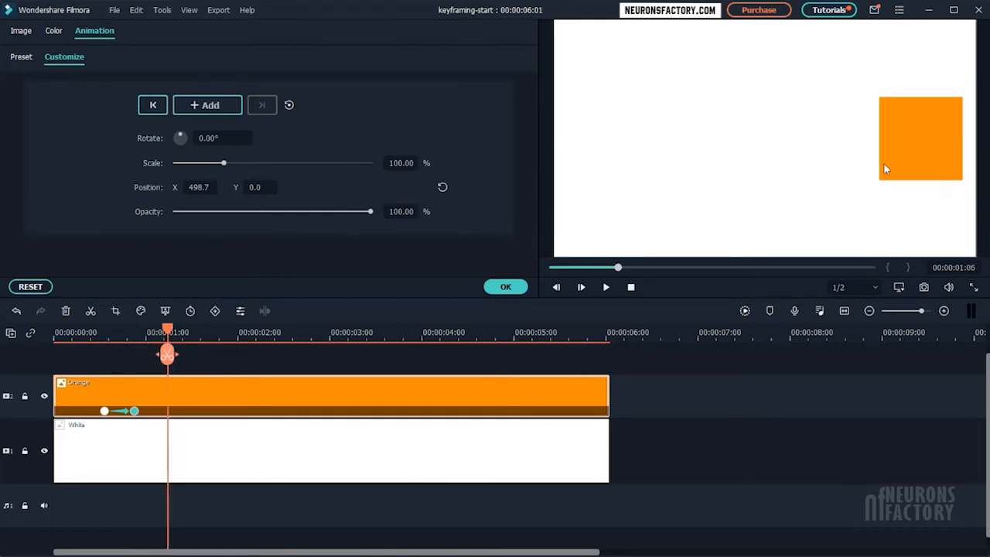
click(940, 134)
drag(932, 139, 771, 141)
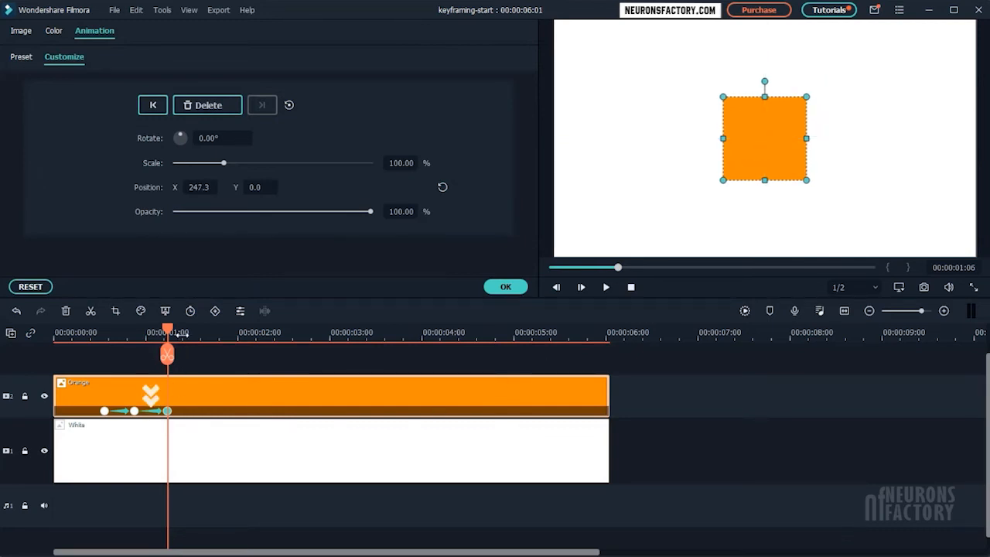
drag(167, 333, 103, 340)
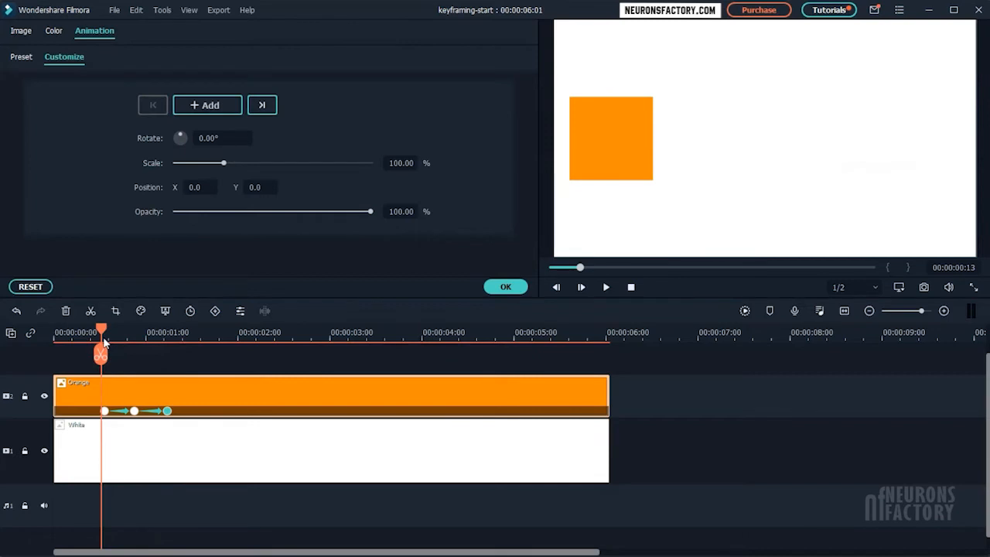
key(space)
Add a keyframe at 00:00:01:20 that holds the square's centred position from the third keyframe.
click(167, 411)
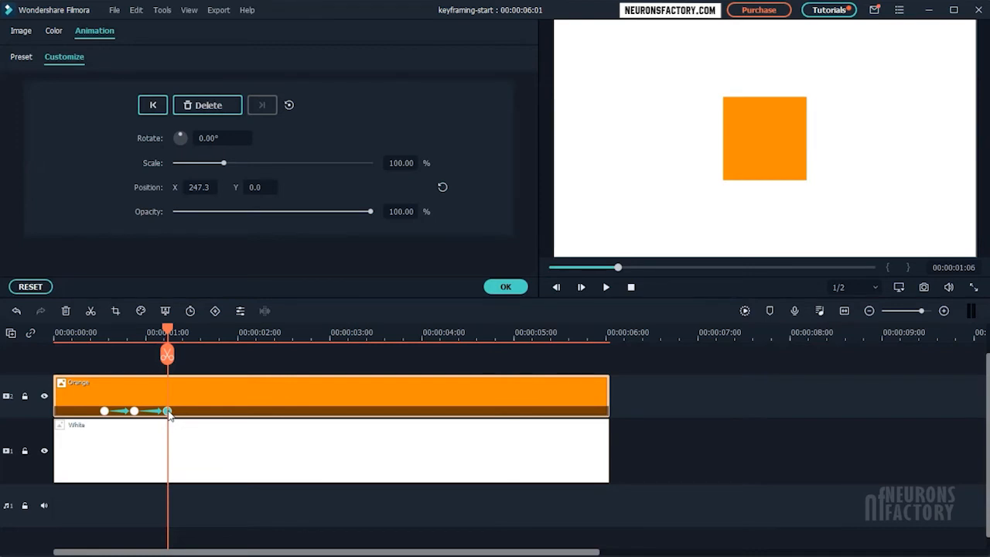
drag(167, 330, 222, 340)
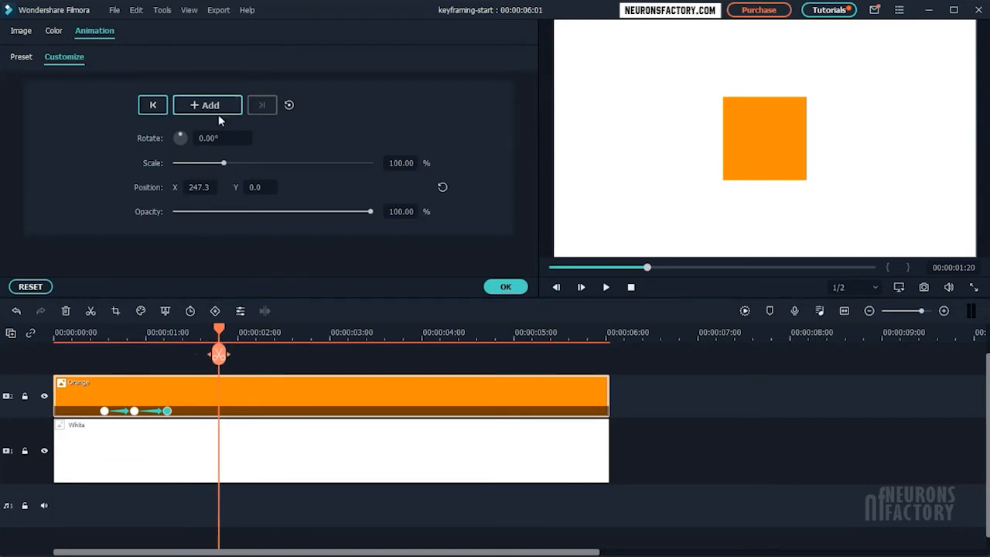
click(224, 109)
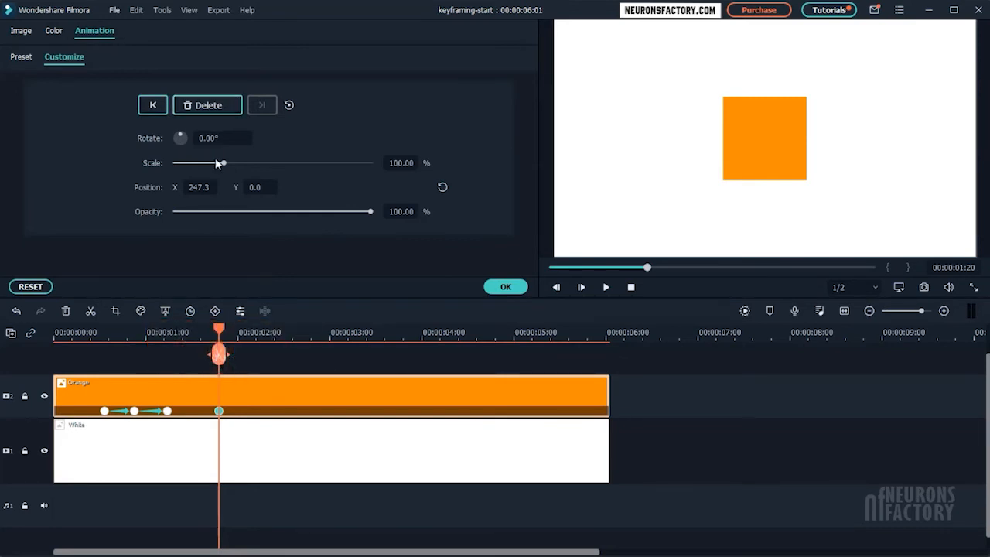
Create a keyframe at 00:00:02:08 by setting the square's rotation to 360°.
drag(222, 328, 244, 332)
click(266, 354)
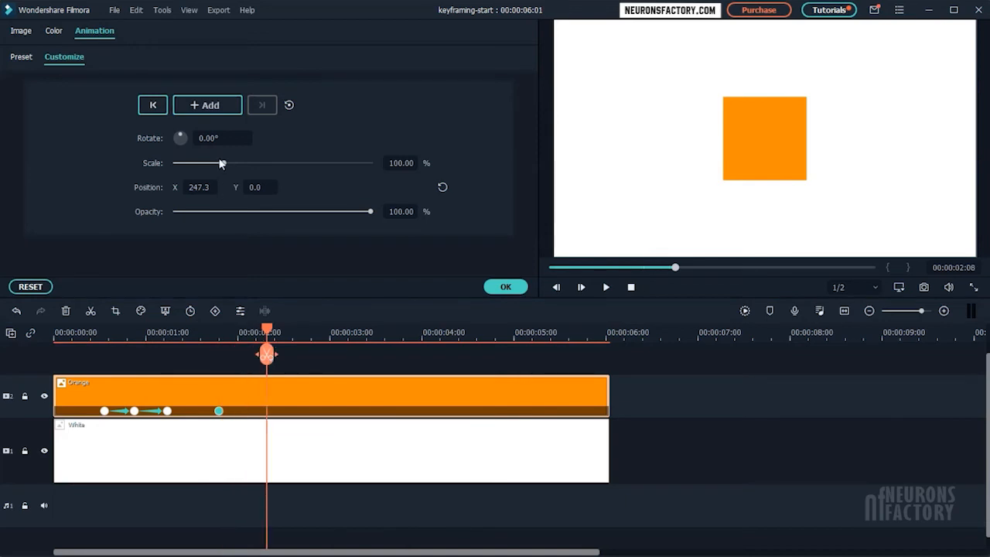
click(212, 137)
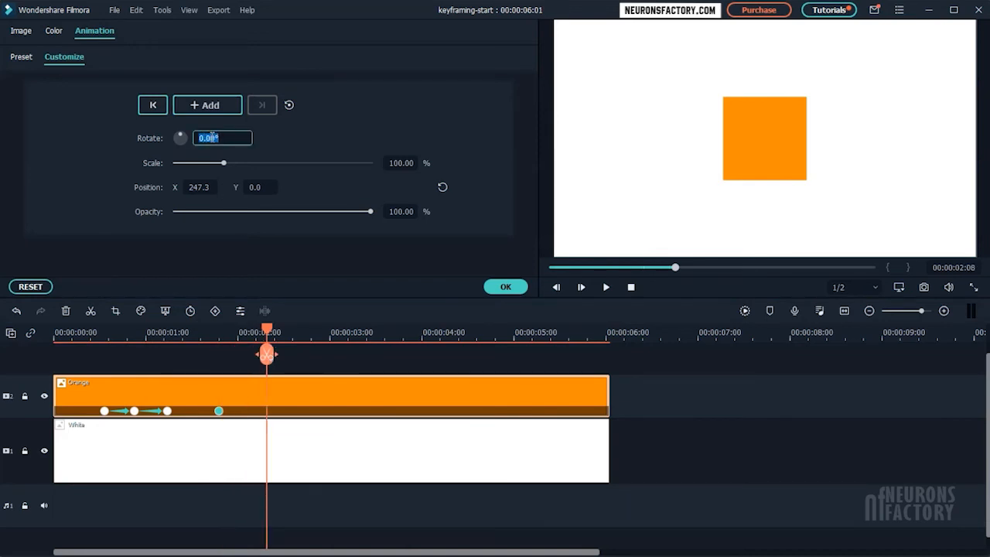
key(Return)
Slow the rotation by moving its end keyframe to just before the three-second mark, and return the playhead to 00:00:01:18.
mouse_move(266, 354)
mouse_down()
mouse_move(229, 355)
mouse_move(269, 355)
mouse_up()
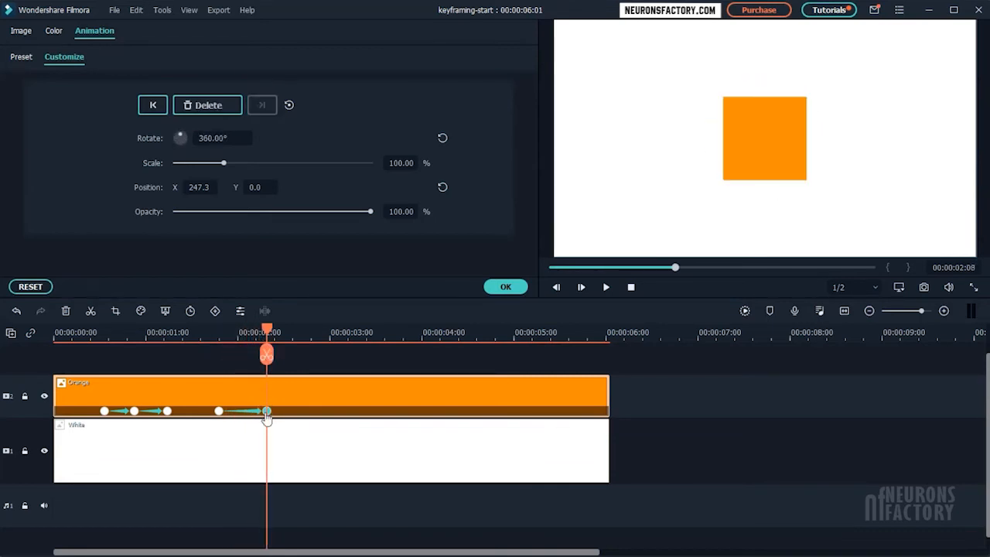
drag(266, 413, 318, 411)
drag(267, 338, 215, 345)
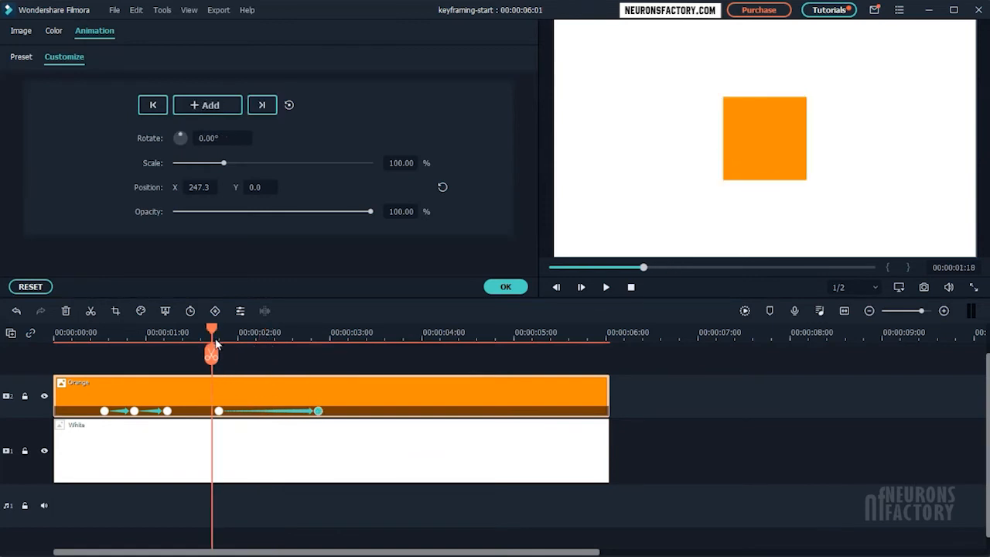
Slow the rotation further by moving its end keyframe to 00:00:03:00, and play the rotation again.
key(space)
key(space)
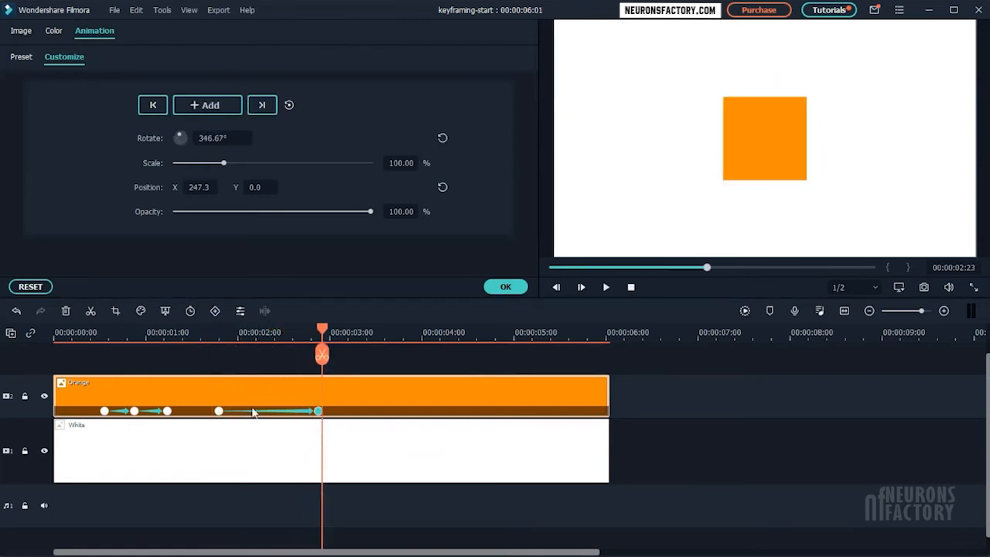
drag(318, 411, 330, 411)
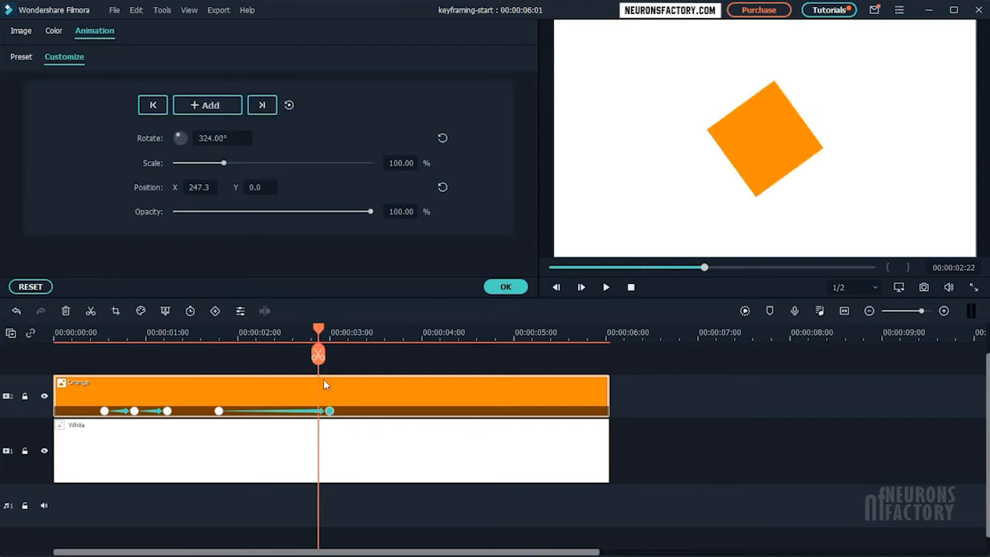
drag(322, 342, 211, 341)
key(space)
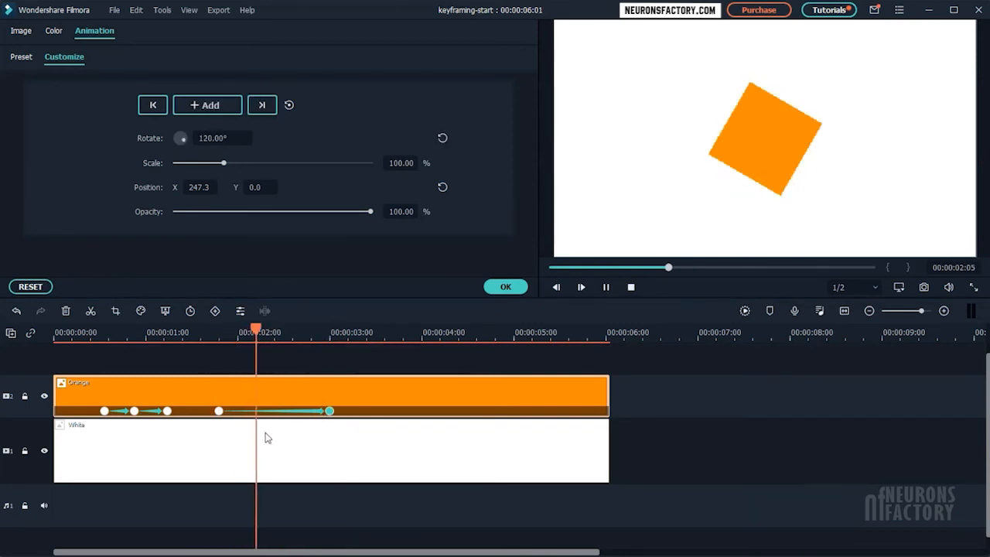
Add a hold keyframe between the three- and four-second marks and one at 00:00:04:10 with the square's rotation set to -360°.
click(330, 411)
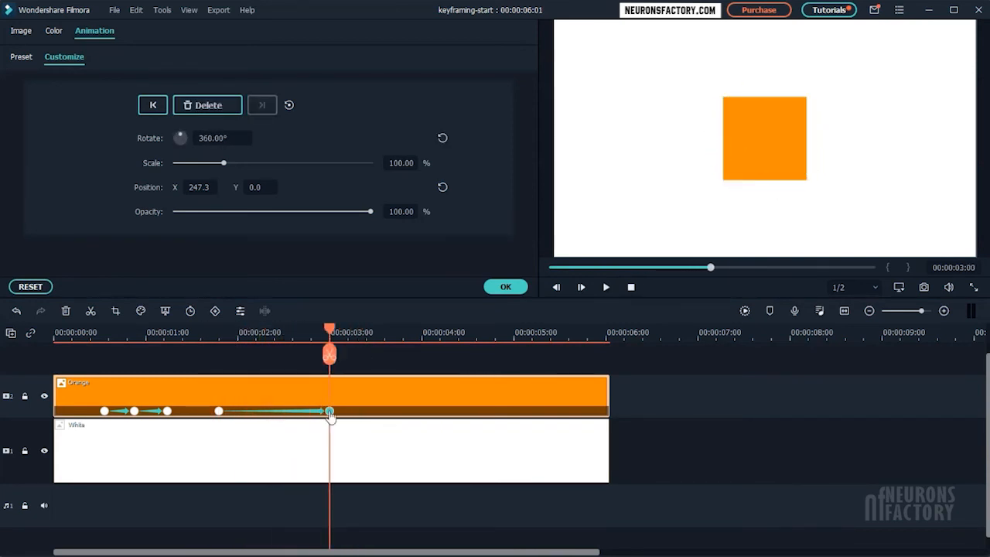
drag(330, 332, 462, 351)
click(224, 111)
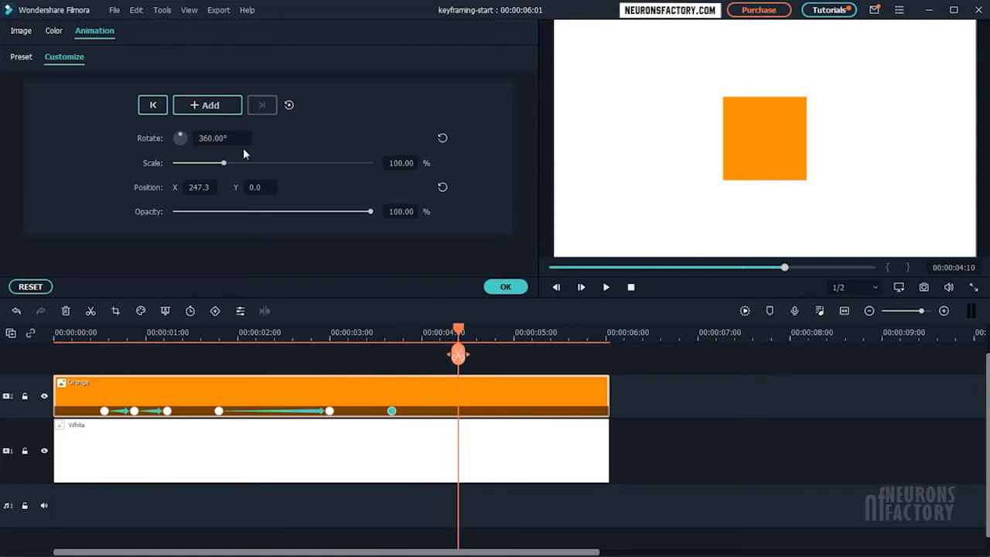
click(236, 140)
drag(214, 138, 237, 139)
text(-360)
key(Return)
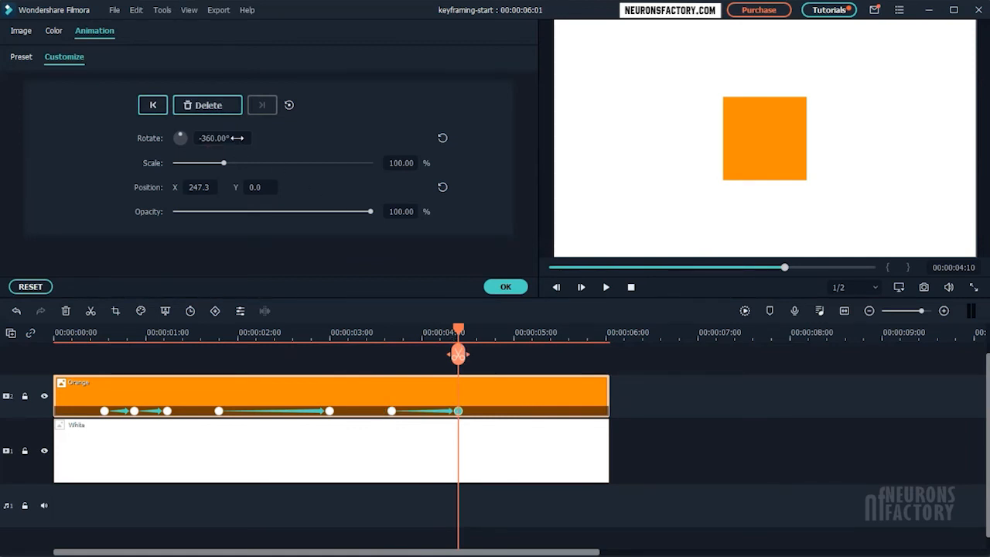
Move the -360° keyframe to just past the 4.5-second mark and play both rotations from 00:00:01:16.
drag(459, 414, 476, 412)
drag(458, 355, 206, 353)
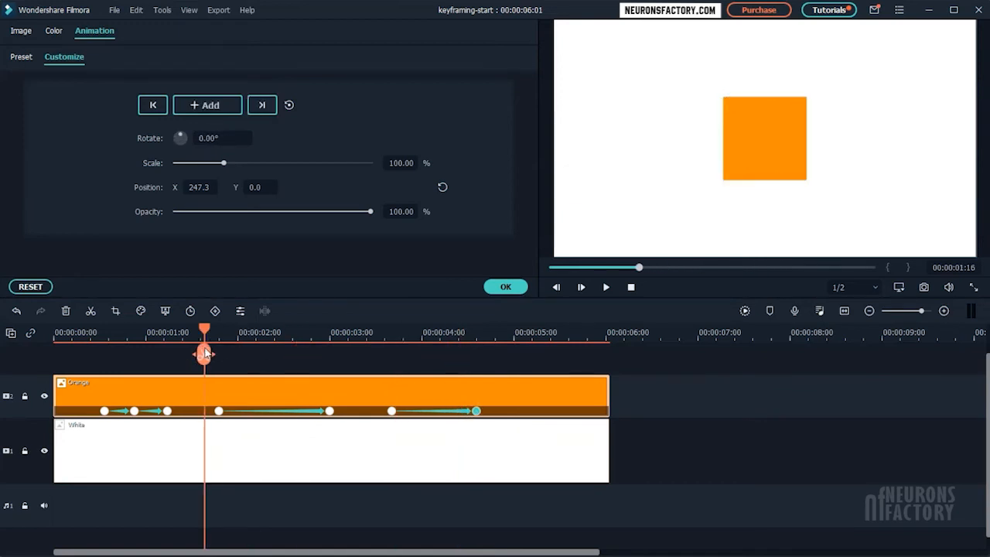
key(space)
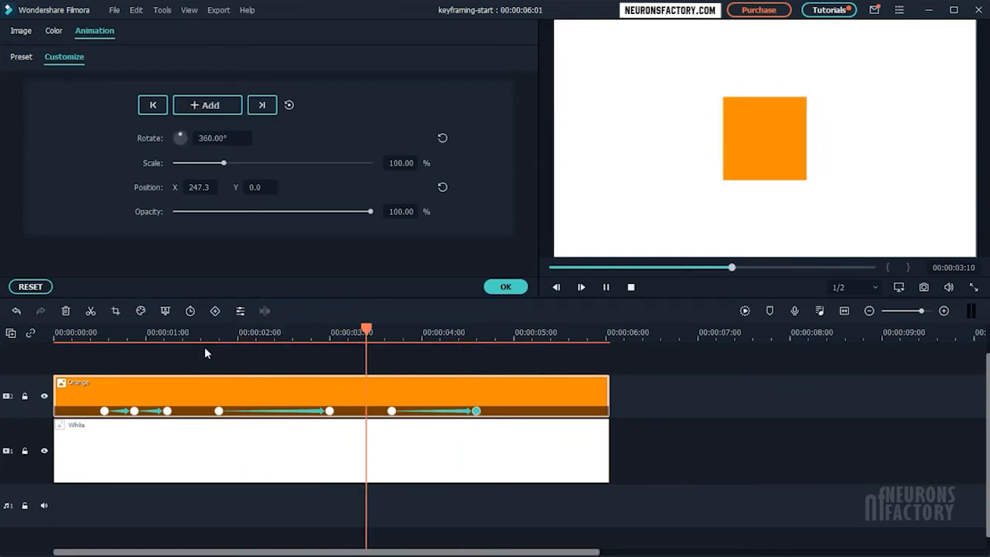
key(space)
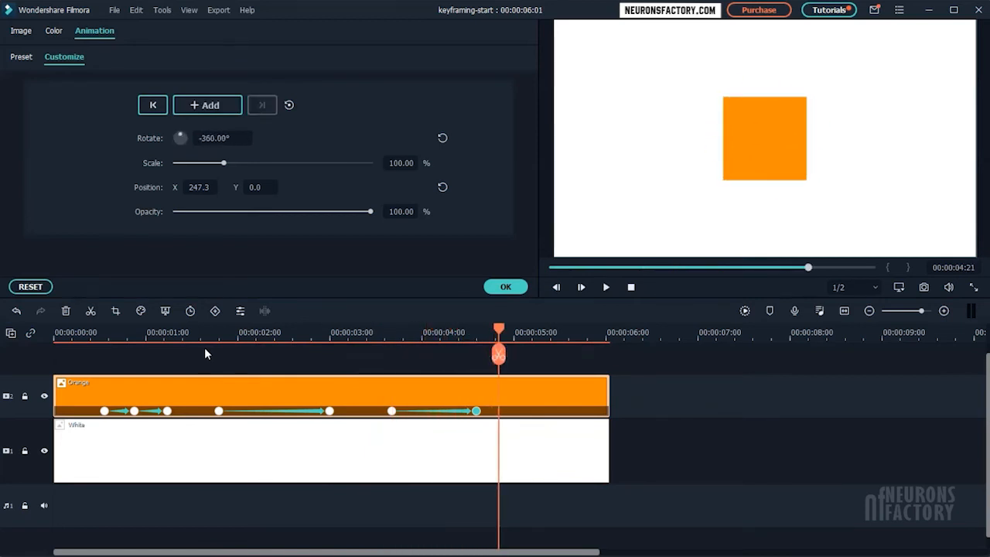
Add keyframes at 00:00:04:23 and 00:00:05:10 that hold the square's current state, and move the playhead to 00:00:05:24.
click(507, 333)
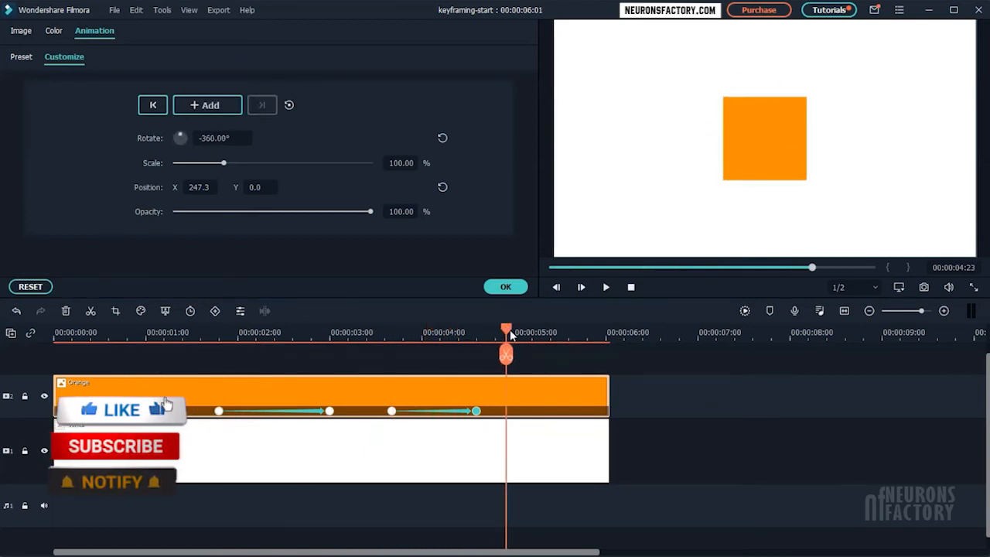
click(207, 104)
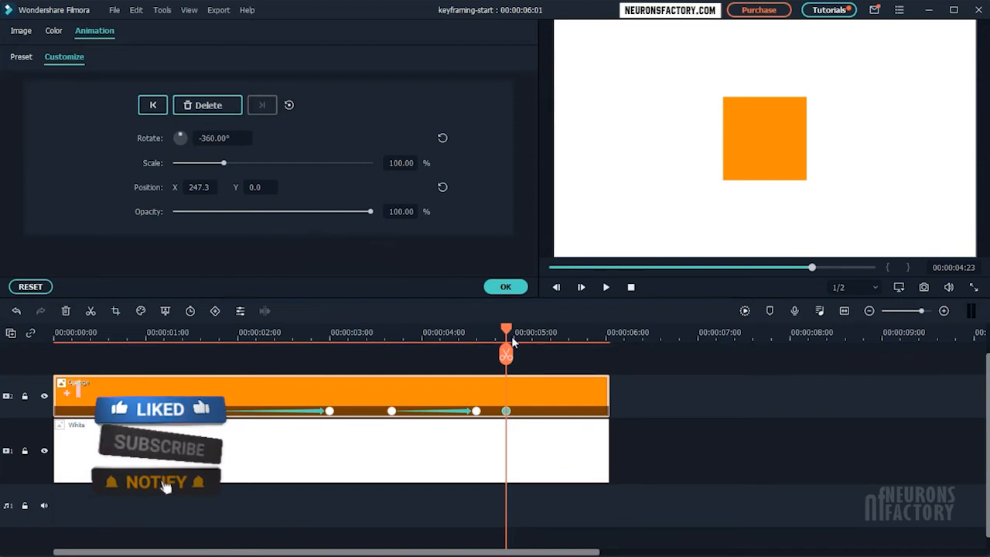
drag(512, 343, 602, 338)
click(207, 105)
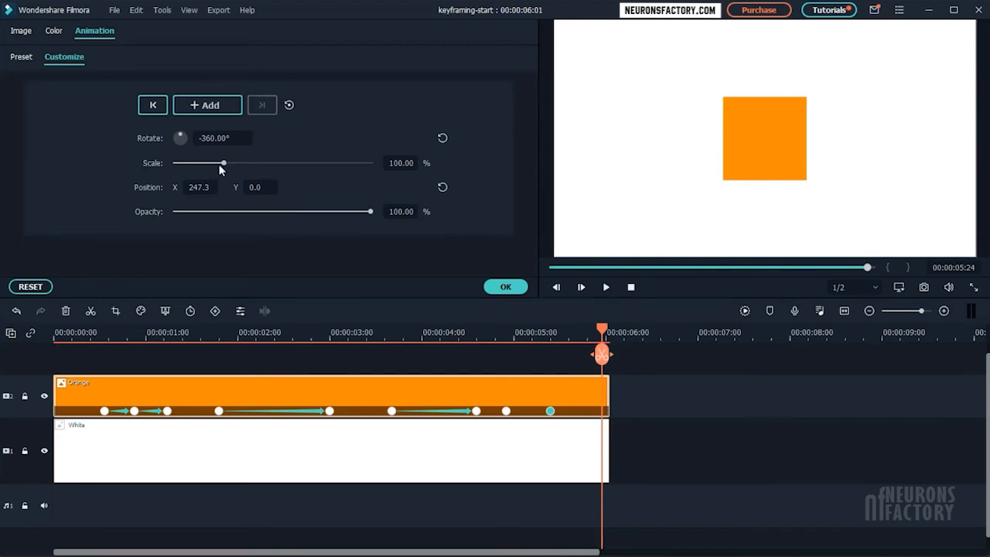
Create a keyframe at 00:00:05:24 with the square's scale and opacity at 0%, and play the whole animation.
drag(223, 164, 154, 163)
drag(369, 211, 155, 215)
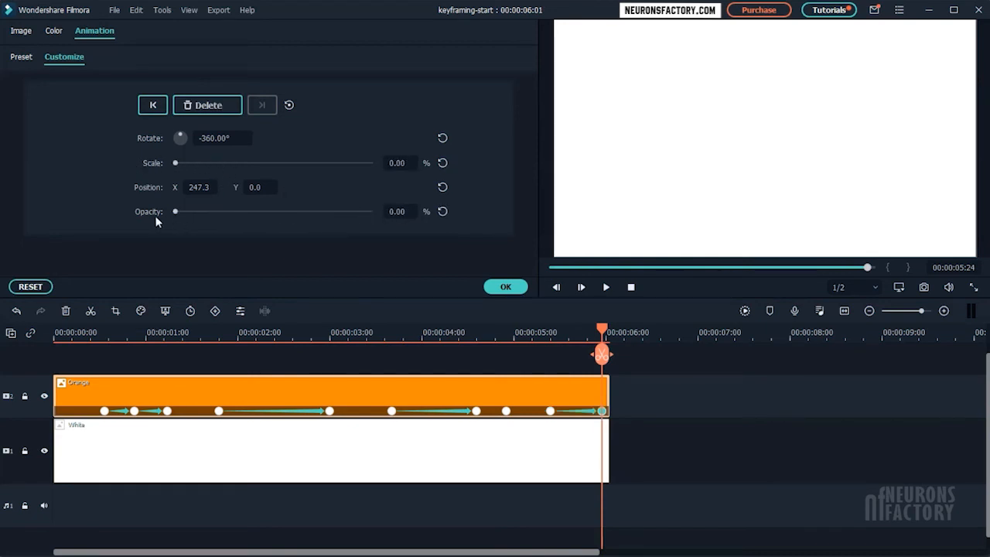
drag(605, 332, 94, 324)
key(space)
Delete the keyframes at 00:00:05:24 and 00:00:05:10 from the Orange clip.
click(601, 411)
click(239, 106)
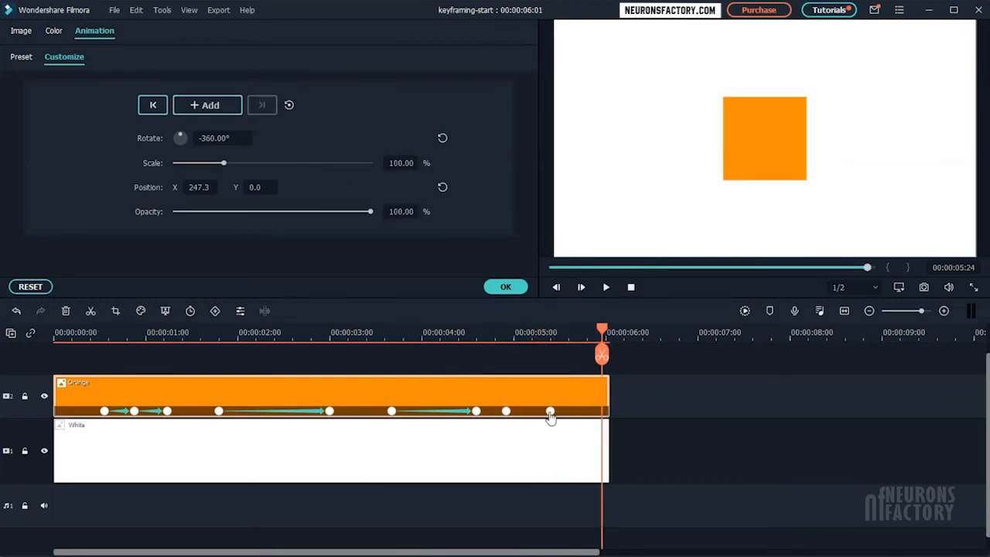
click(550, 412)
right_click(550, 412)
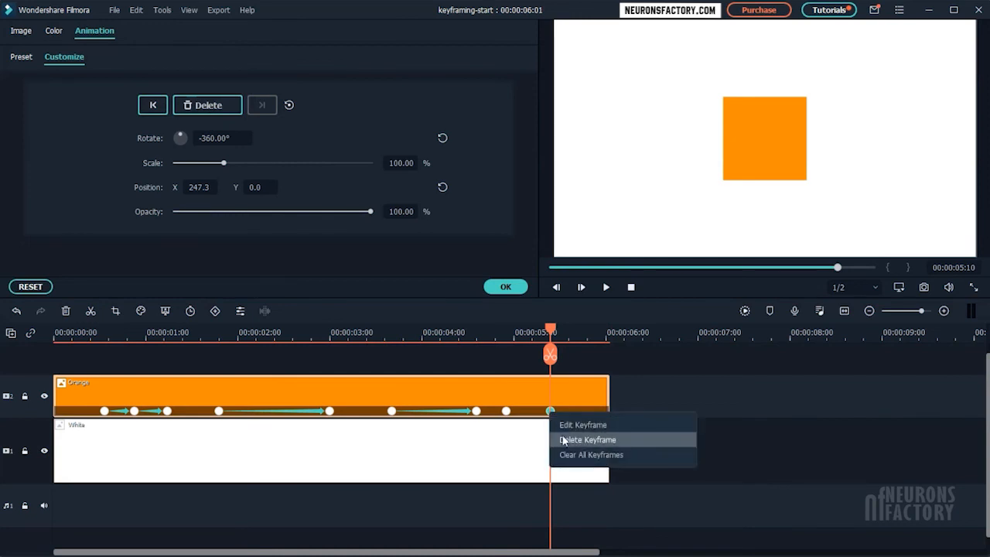
click(566, 441)
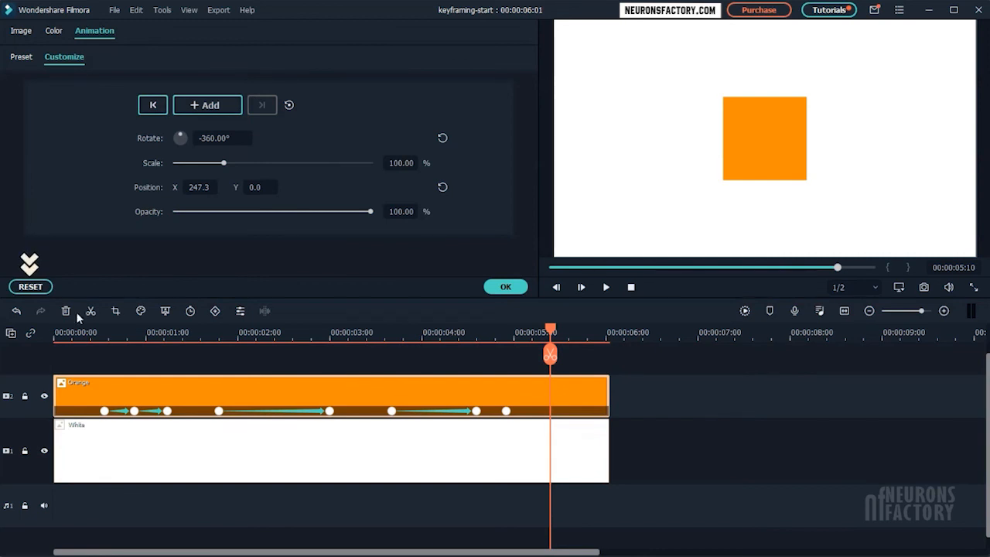
Clear all custom keyframes from the Orange clip, apply the Pause preset animation to it, and play the result.
click(48, 291)
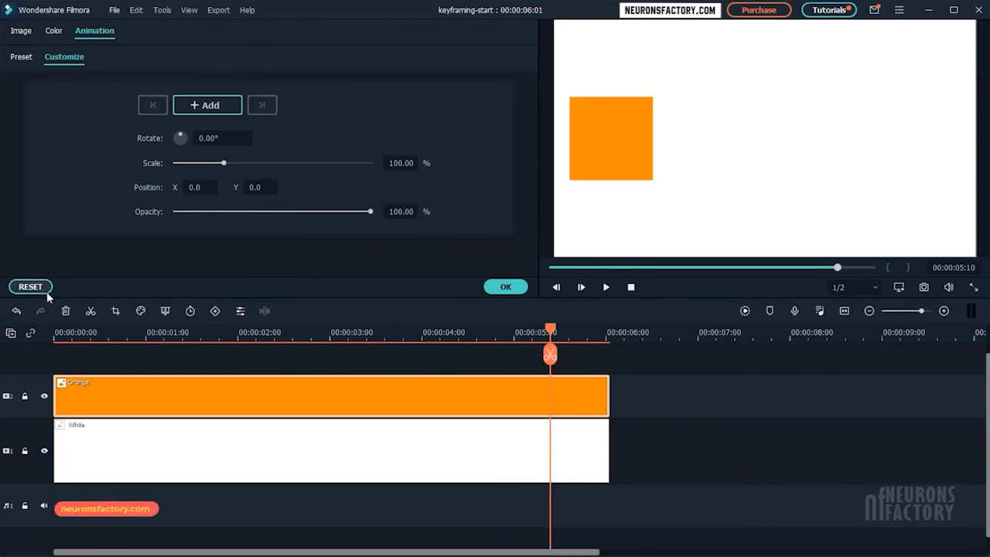
click(18, 58)
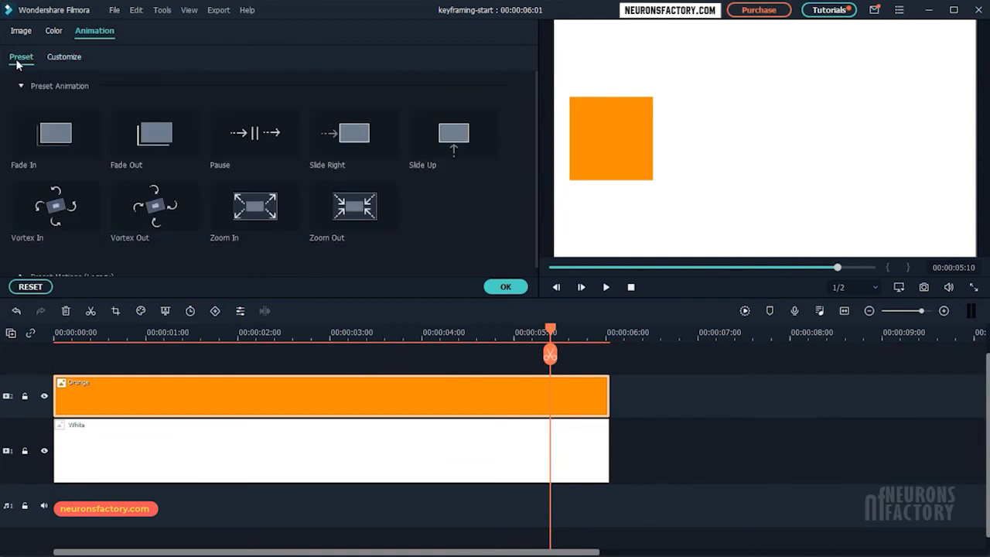
drag(247, 142, 197, 402)
drag(568, 340, 168, 333)
key(space)
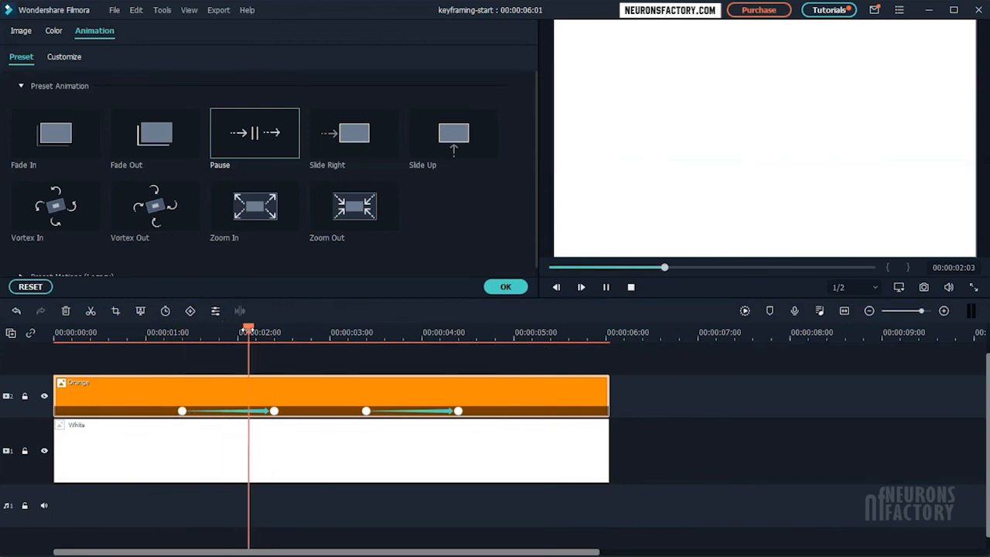